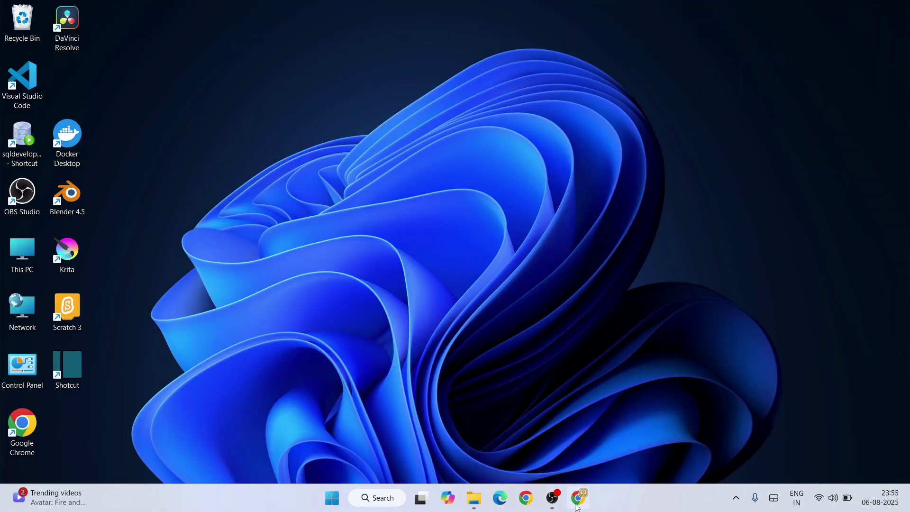
- Switch to Chrome, search the web for "intellij idea download" and open the JetBrains Download IntelliJ IDEA page
left_click(578, 503)
left_click(286, 46)
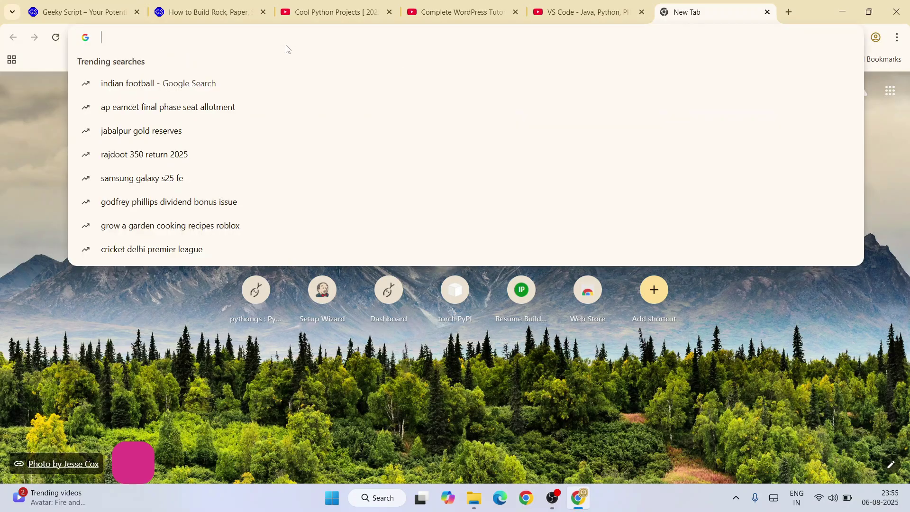
type("inte")
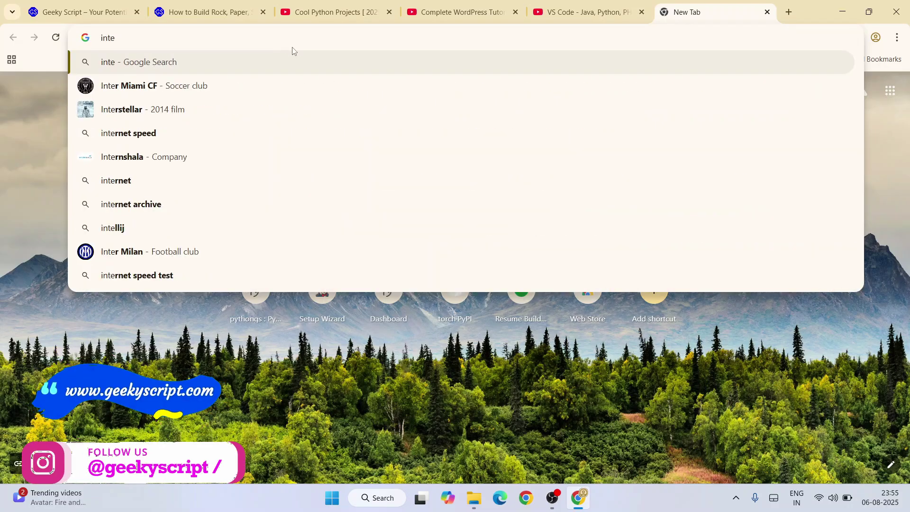
type("llij")
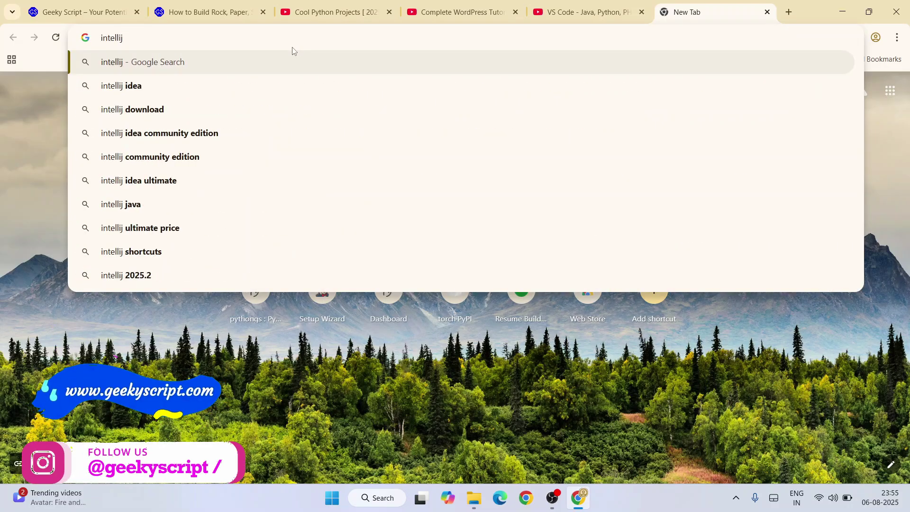
type(" idea")
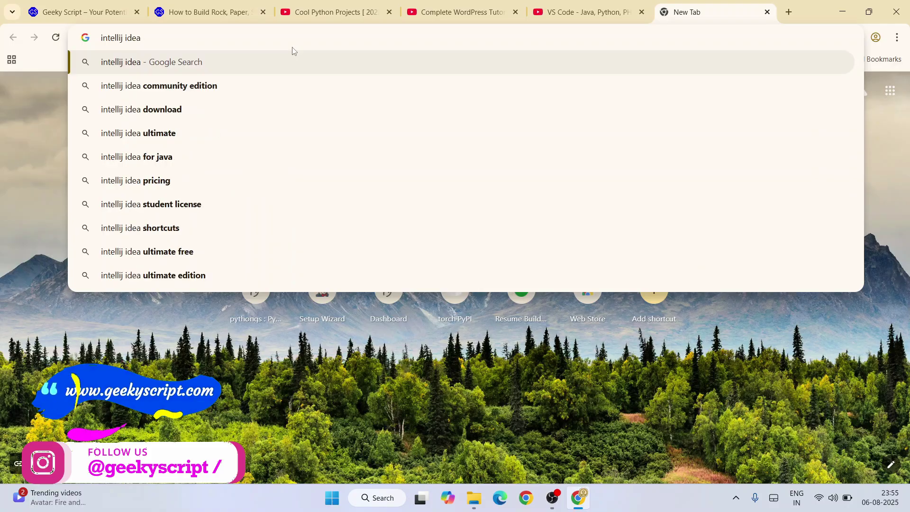
key("Down")
key("Down")
key("Return")
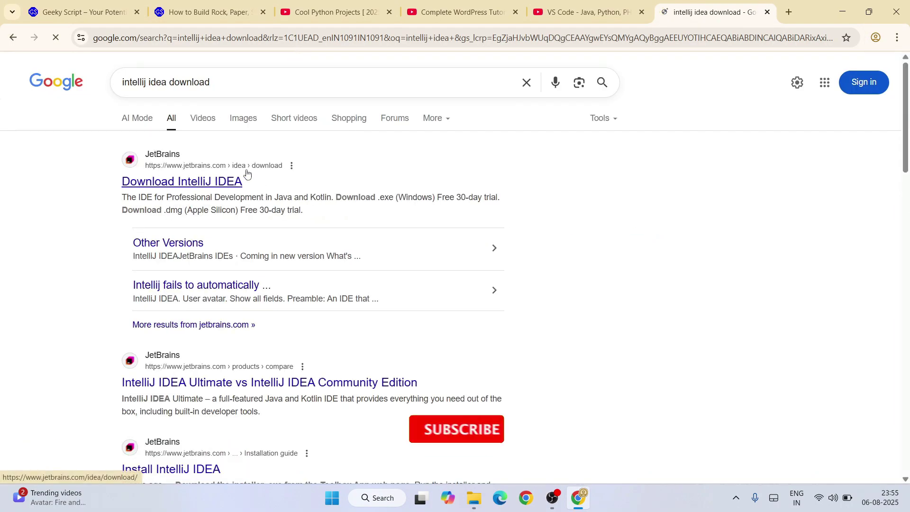
left_click(215, 185)
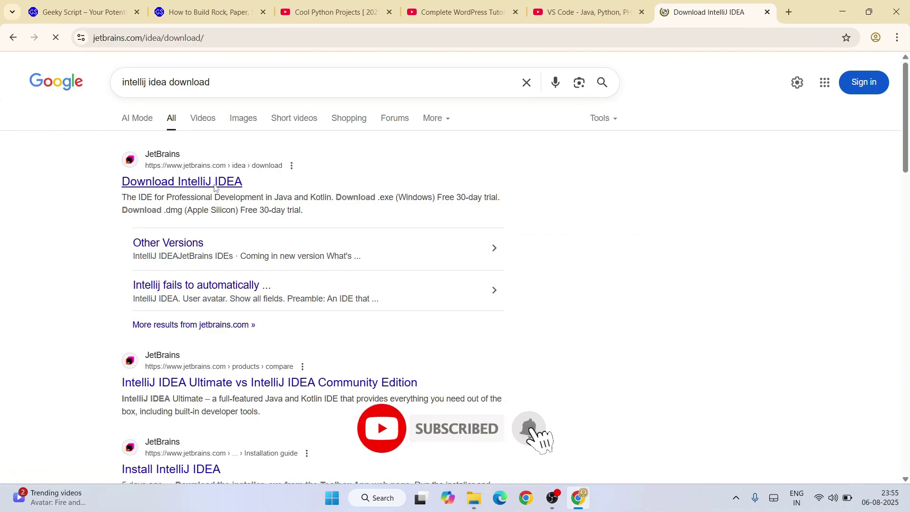
- Examine the page address, the IntelliJ IDEA Ultimate and Community Edition sections, and the version details on the download page
left_click(307, 42)
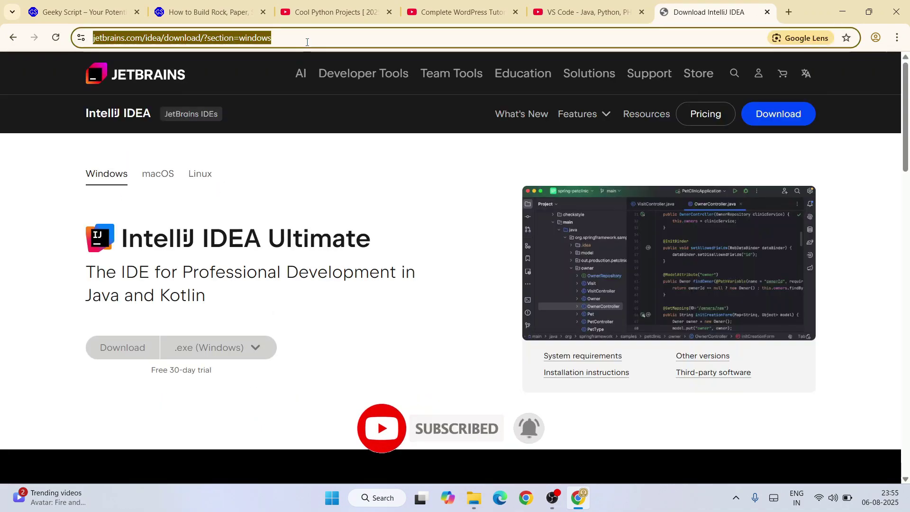
left_click(331, 118)
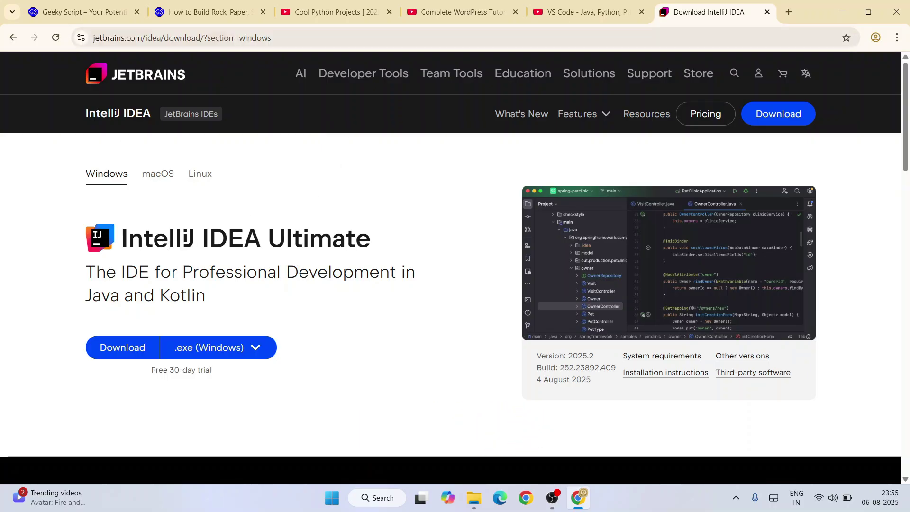
left_click_drag(125, 240, 356, 240)
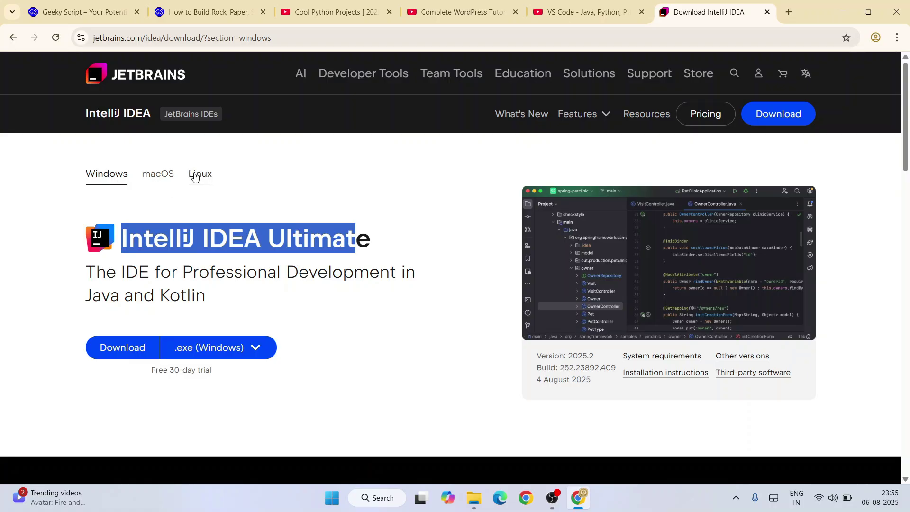
left_click(344, 200)
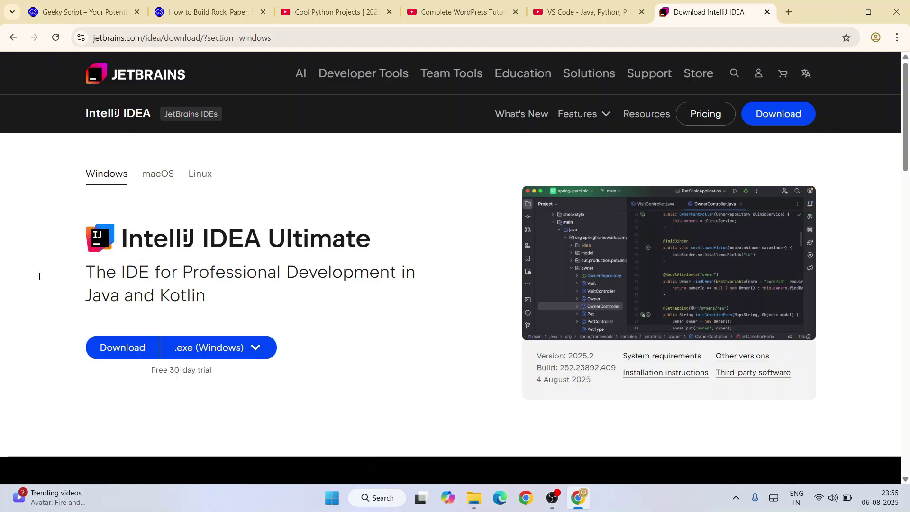
left_click_drag(124, 238, 421, 242)
left_click(317, 201)
scroll(328, 187, "down", 1)
scroll(328, 186, "down", 1)
left_click_drag(129, 180, 431, 183)
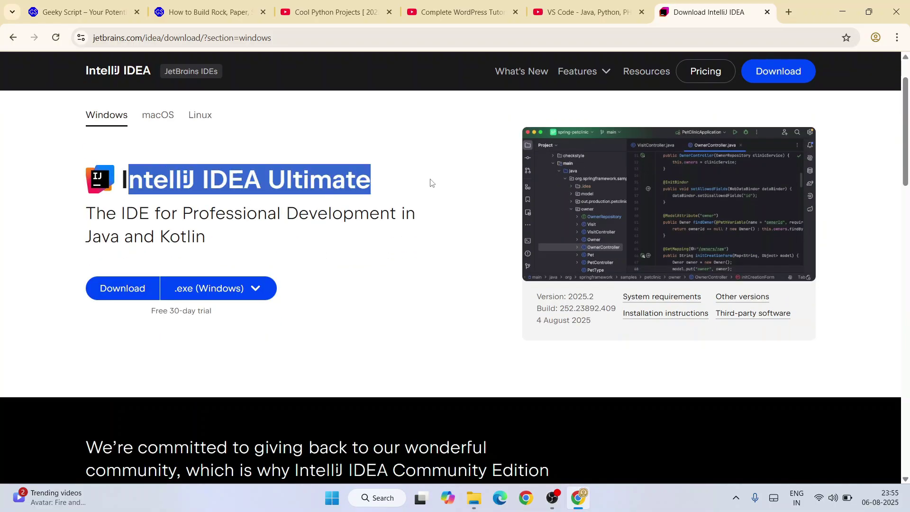
scroll(430, 180, "down", 6)
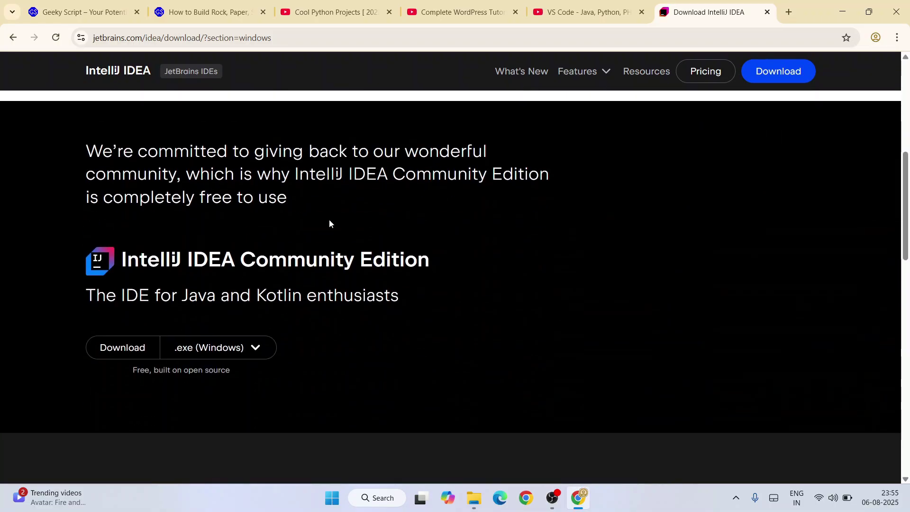
left_click_drag(132, 258, 467, 260)
scroll(468, 257, "up", 5)
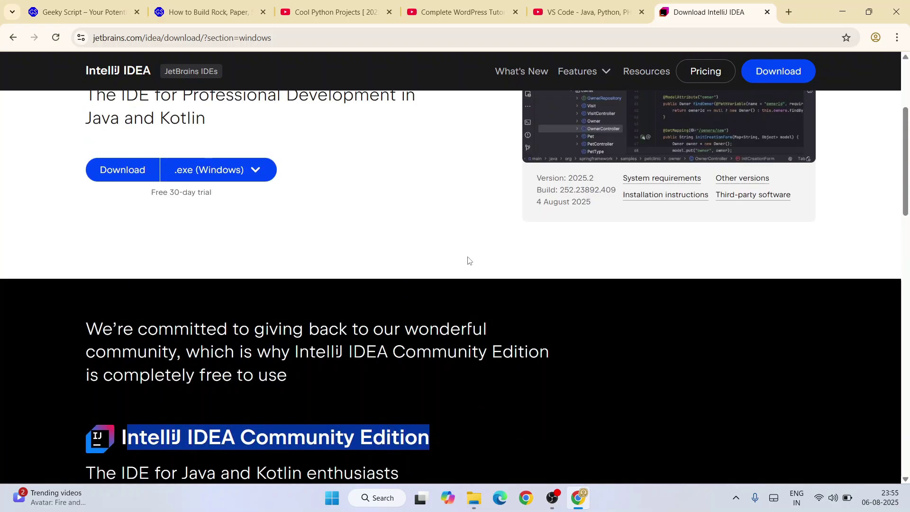
left_click_drag(550, 235, 598, 245)
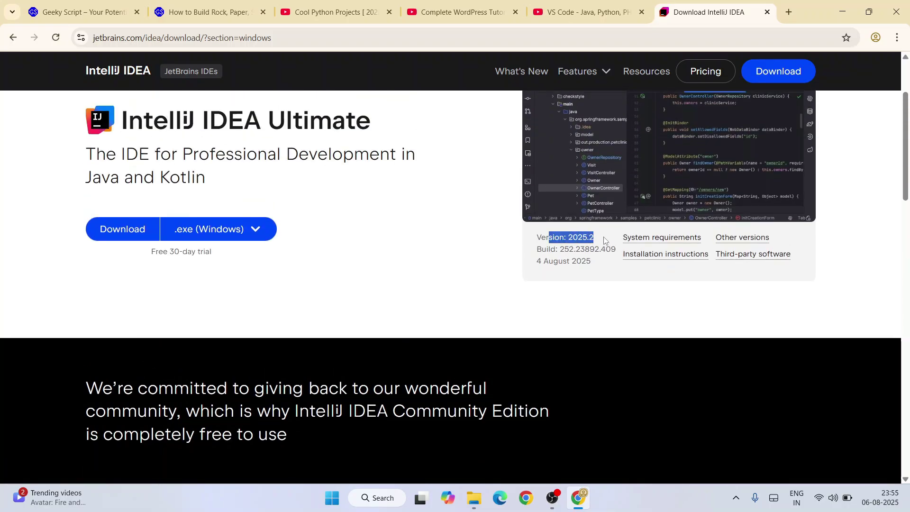
scroll(604, 239, "down", 5)
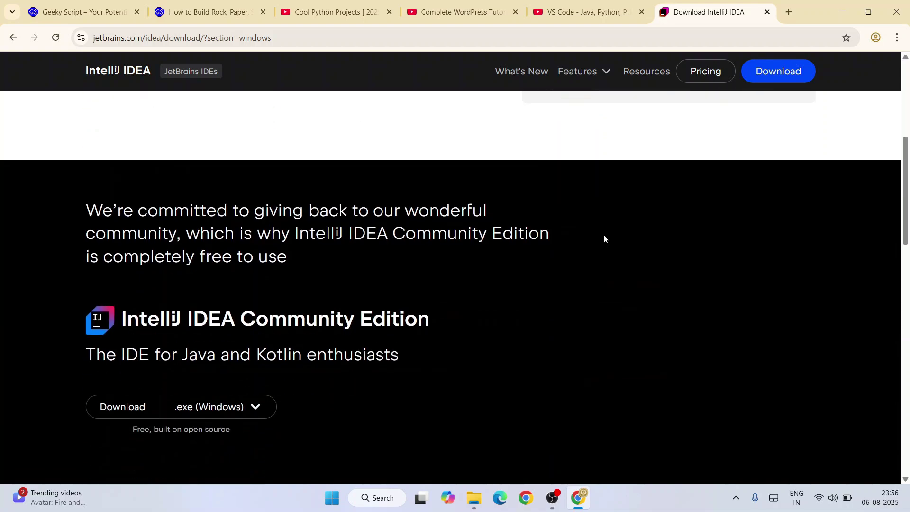
left_click_drag(194, 260, 501, 265)
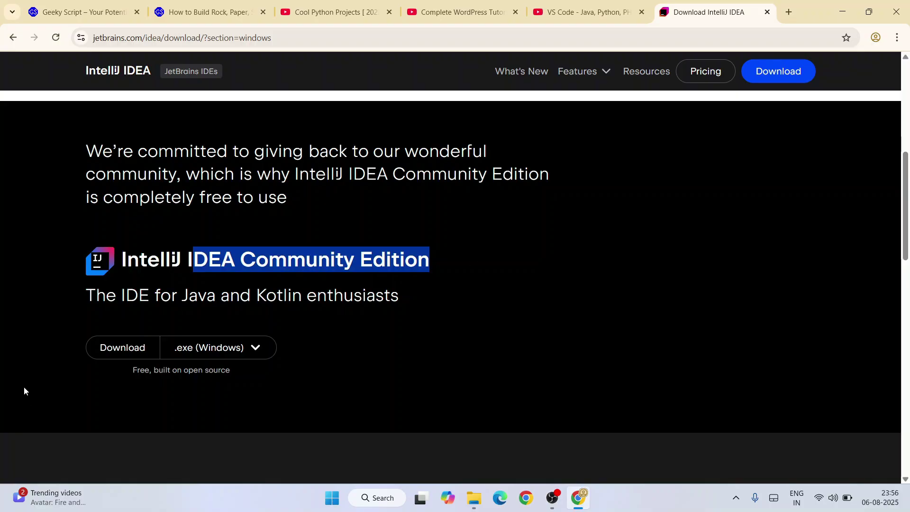
- Start downloading the Windows .exe installer of IntelliJ IDEA Community Edition and cancel that download
left_click(122, 356)
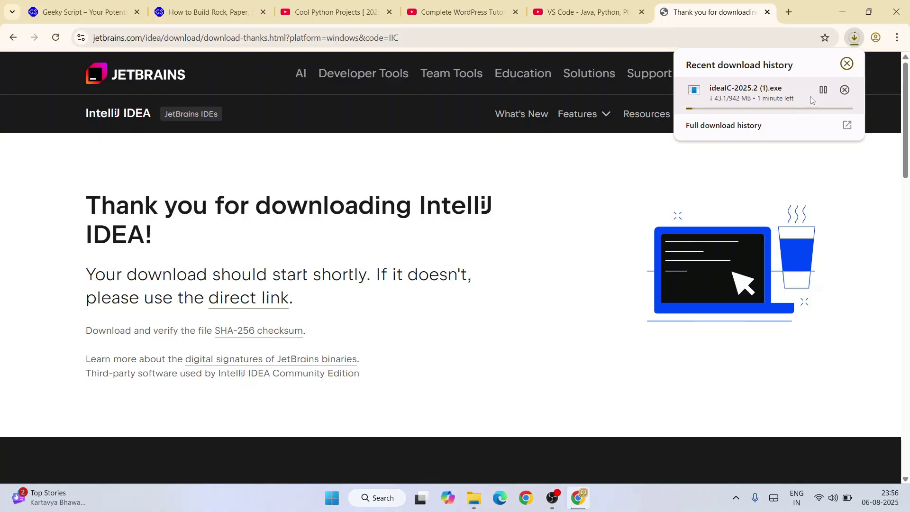
left_click(845, 90)
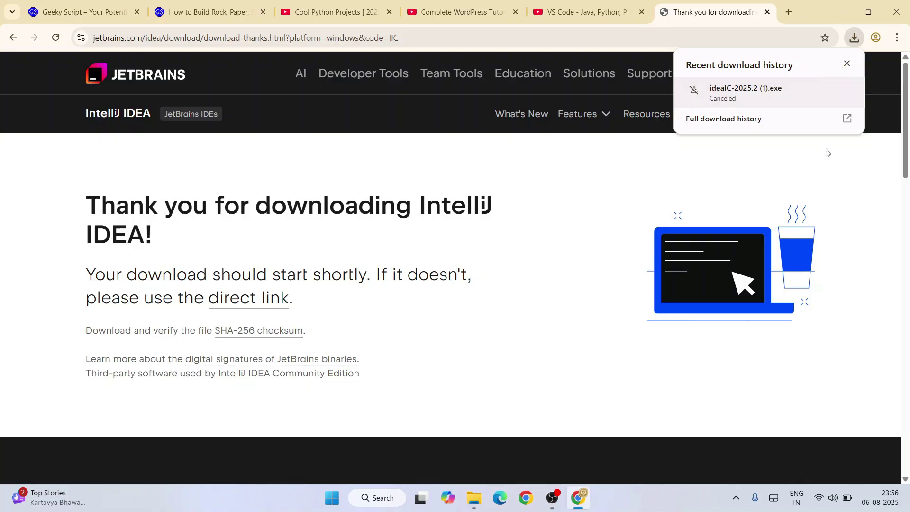
left_click(842, 12)
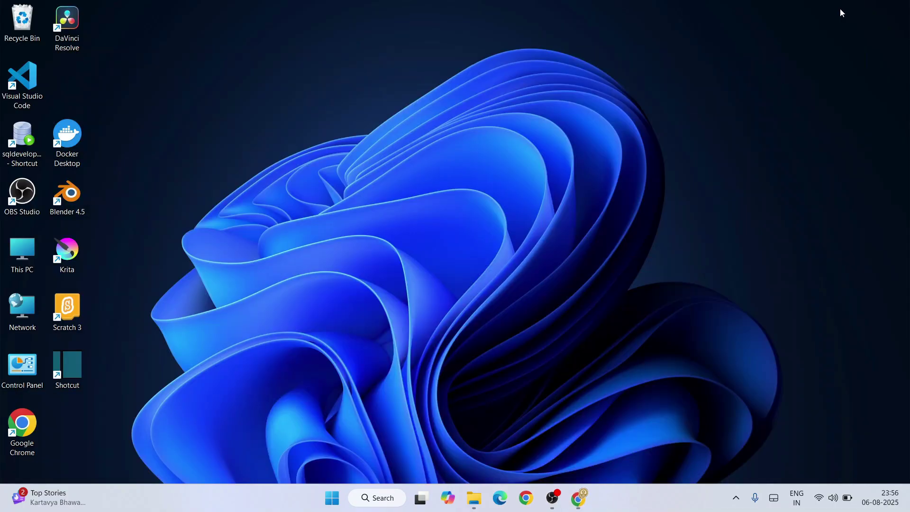
- Switch to File Explorer, run ideaIC-2025.2.exe from Downloads\files, and accept the default destination folder in the setup wizard
left_click(474, 498)
left_click(129, 110)
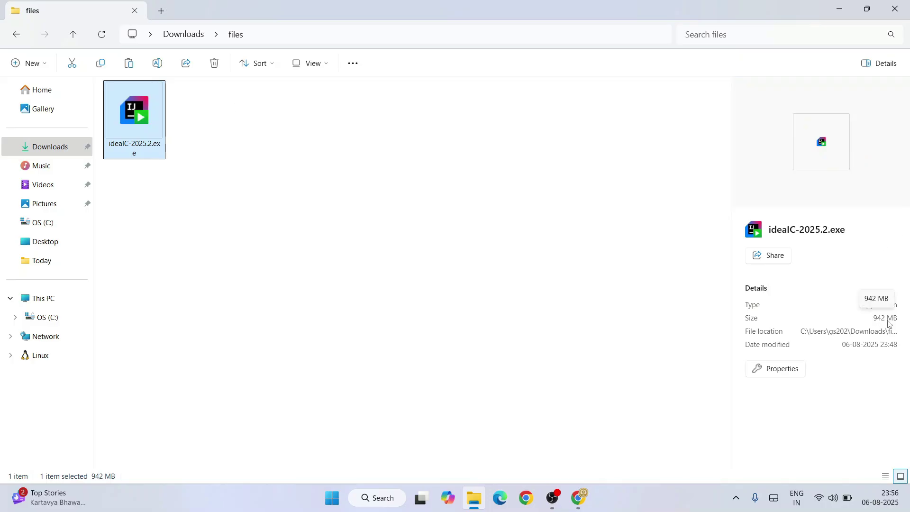
double_click(148, 114)
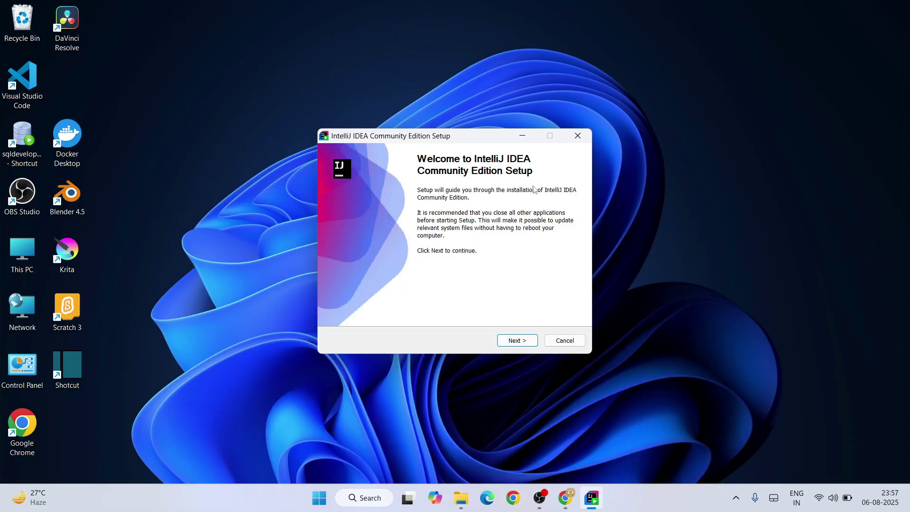
left_click(517, 341)
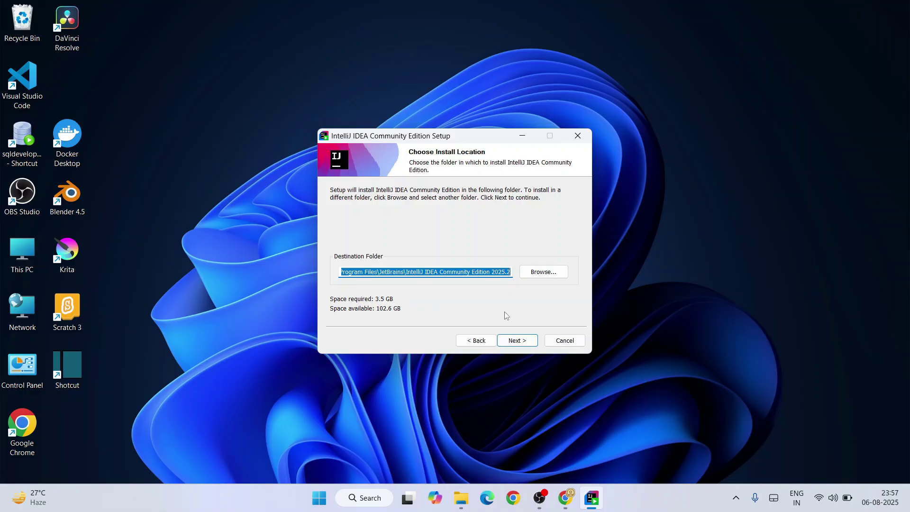
left_click(521, 344)
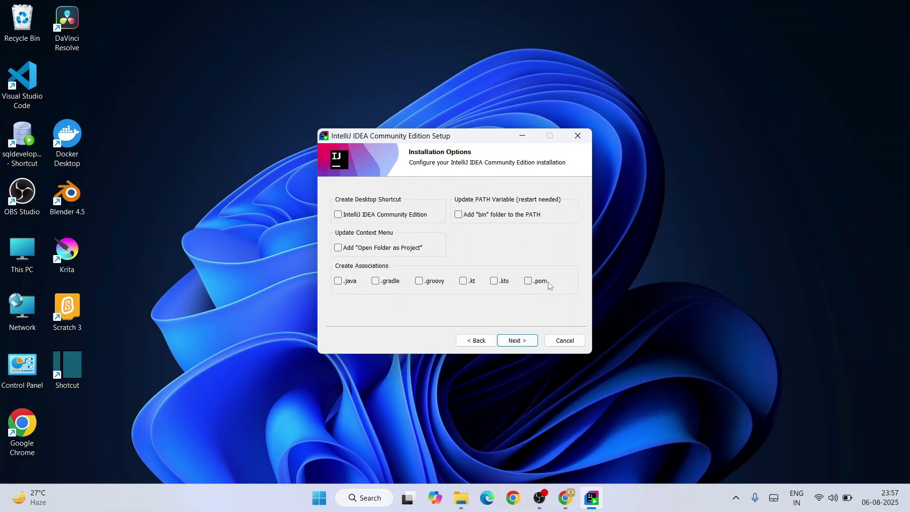
- Enable the desktop shortcut, "Open Folder as Project", the "bin" folder on PATH, and the .gradle, .groovy, .kt, .kts and .pom associations
left_click(364, 218)
left_click(379, 255)
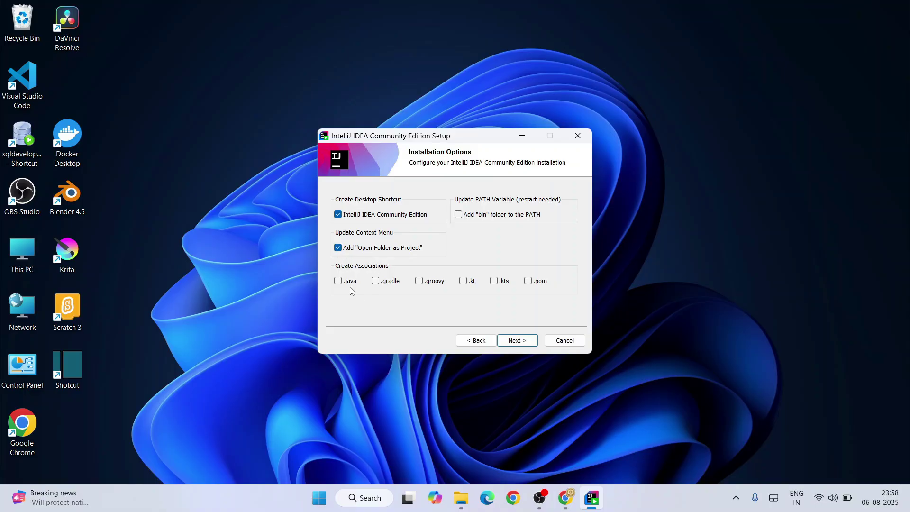
left_click(388, 281)
left_click(439, 282)
left_click(464, 281)
left_click(494, 281)
left_click(534, 283)
left_click(503, 214)
left_click(517, 340)
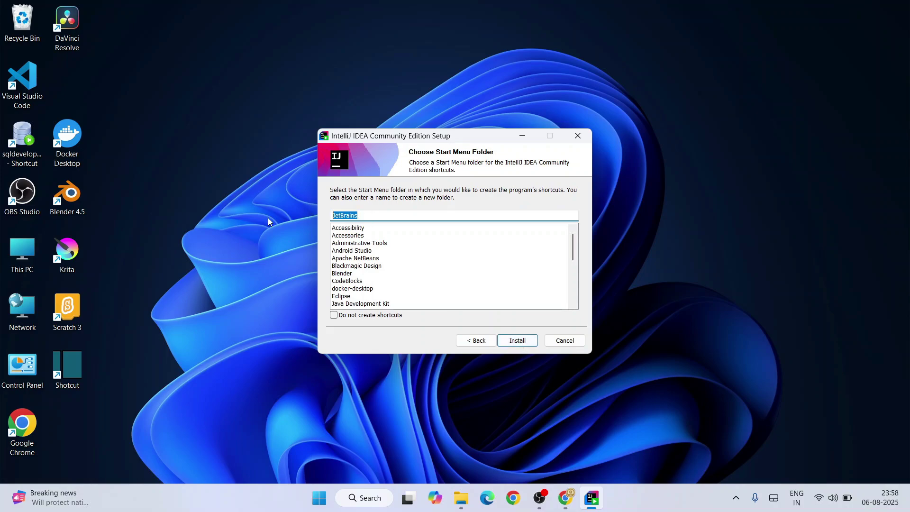
- Install with the JetBrains Start Menu folder and finish setup with Run IntelliJ IDEA Community Edition enabled
left_click(518, 341)
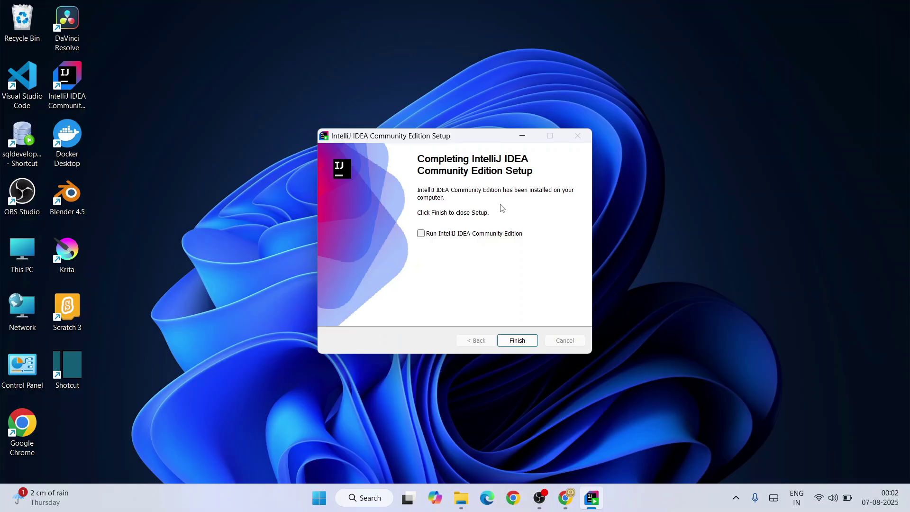
mouse_move(70, 78)
left_mouse_down()
mouse_move(86, 104)
mouse_move(91, 79)
mouse_move(81, 78)
left_mouse_up()
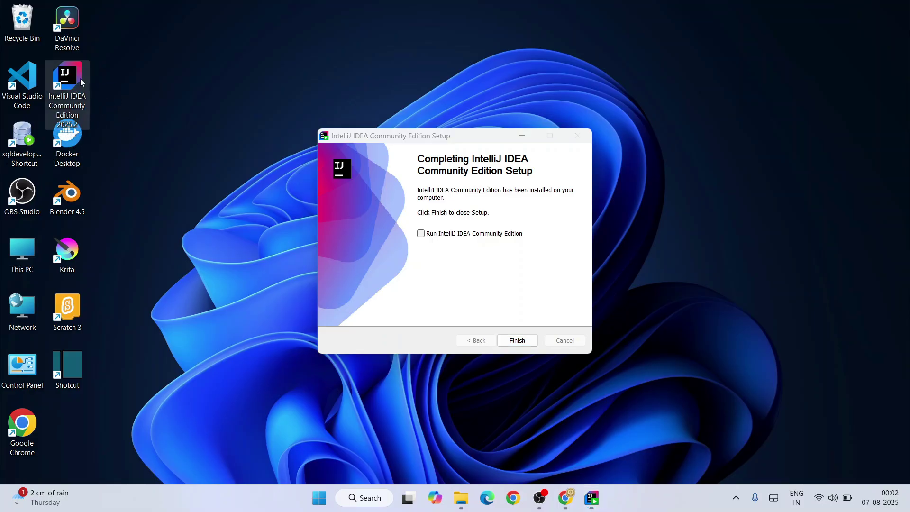
left_click(452, 234)
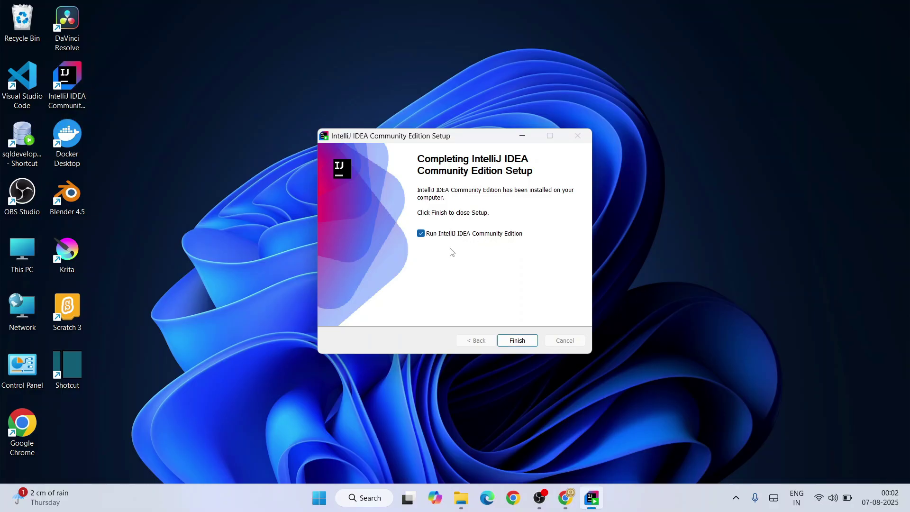
left_click(518, 341)
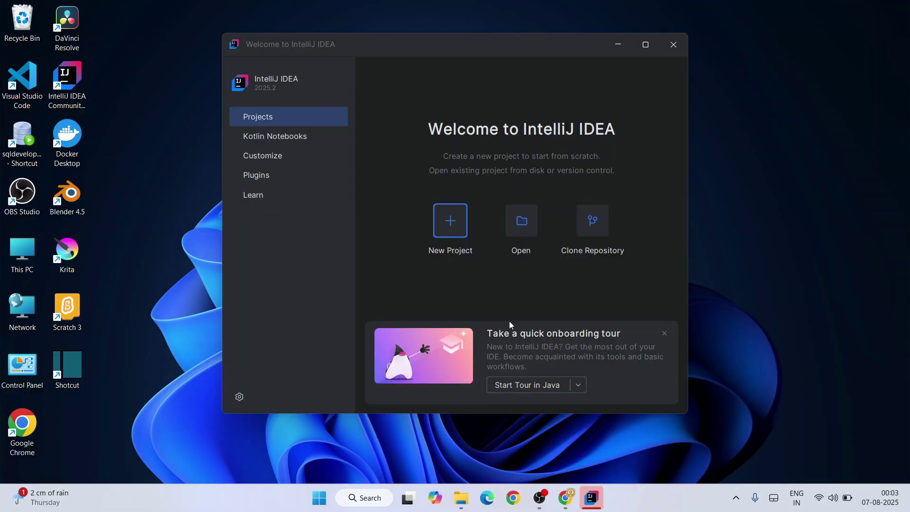
- Create a new Java project named HelloWorld with the IntelliJ build system, Oracle OpenJDK 24.0.1 and sample code
left_click(644, 46)
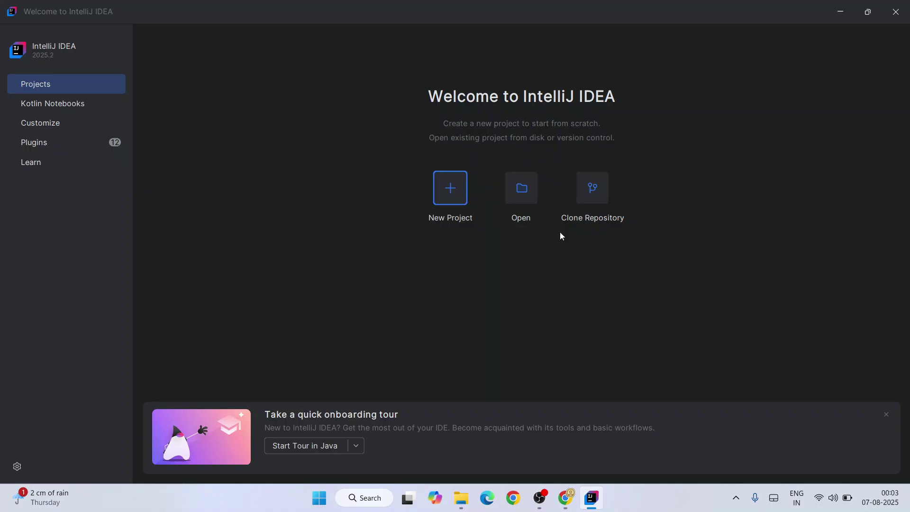
left_click(453, 191)
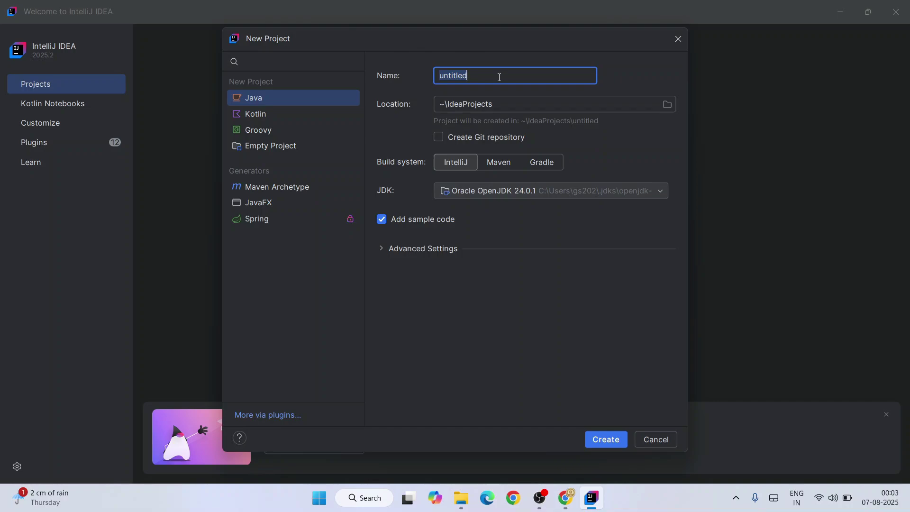
type("HelloWorld")
left_click(526, 195)
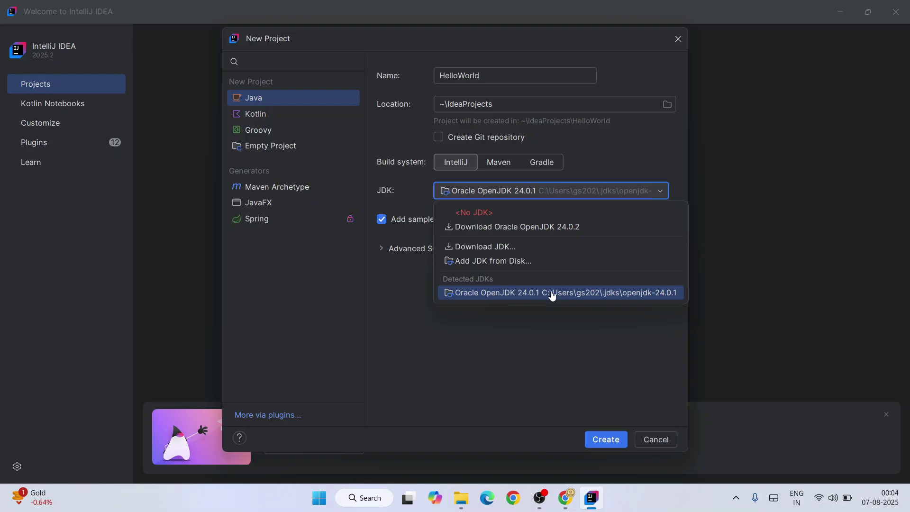
left_click(524, 326)
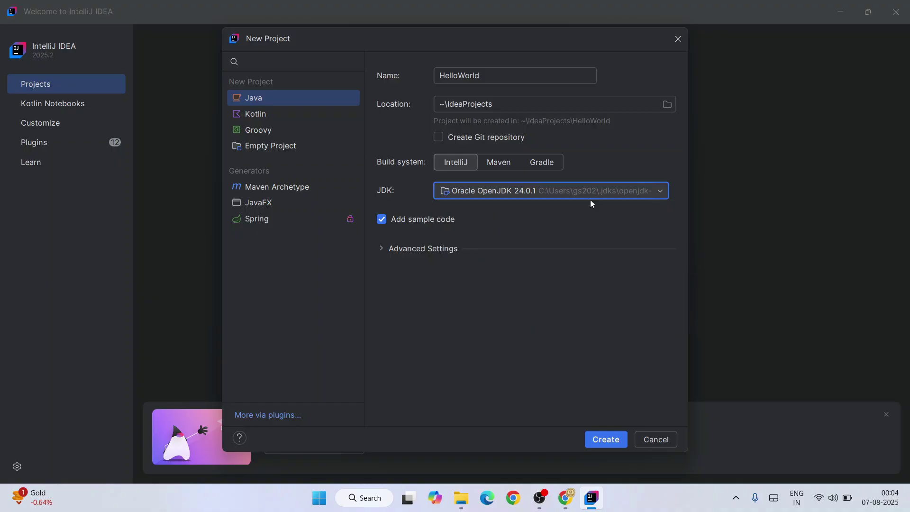
left_click(607, 440)
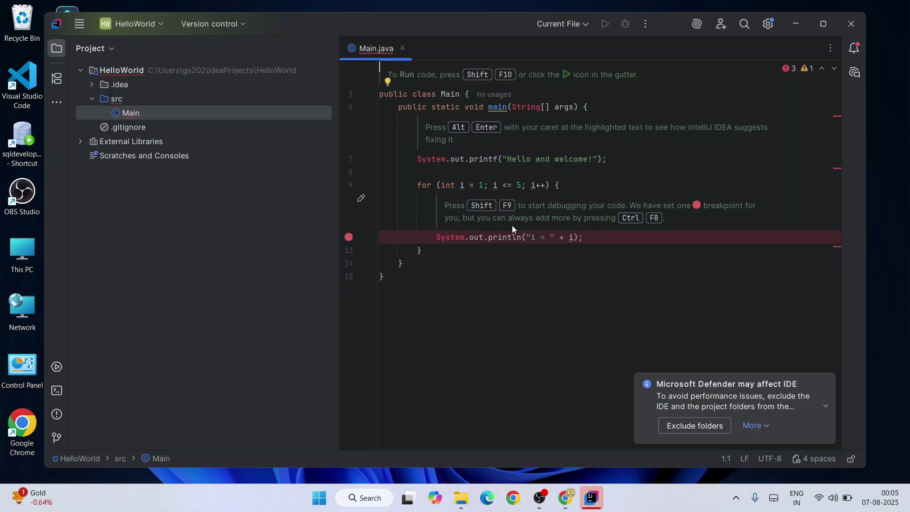
left_click(817, 22)
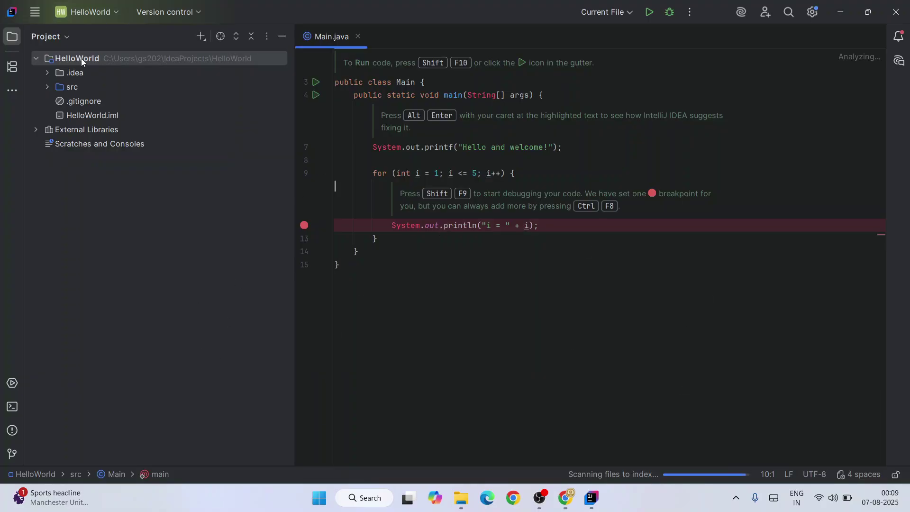
- Expand the src folder in the HelloWorld project tree and select the Main class
left_click(70, 88)
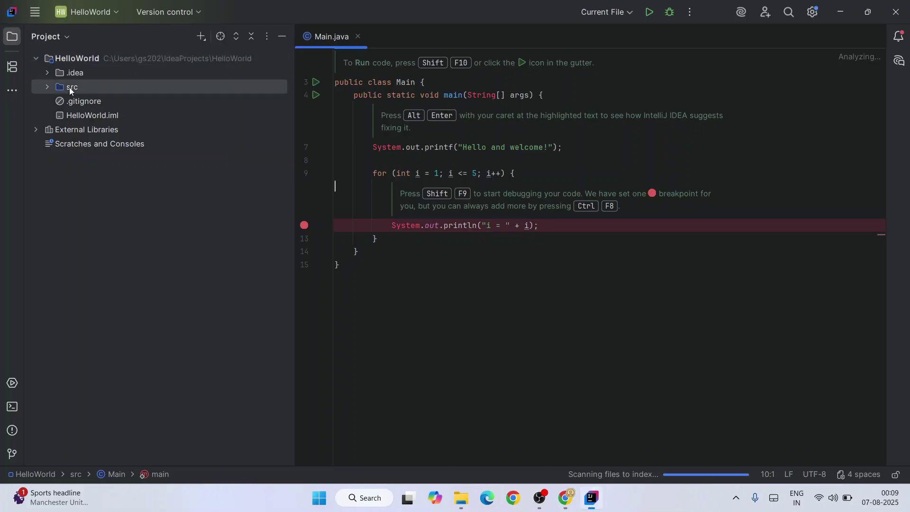
left_click(48, 88)
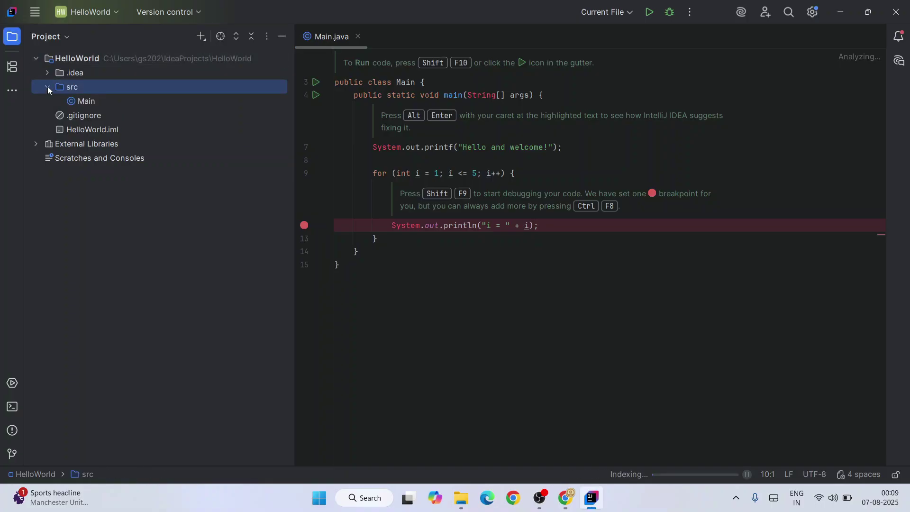
left_click(86, 105)
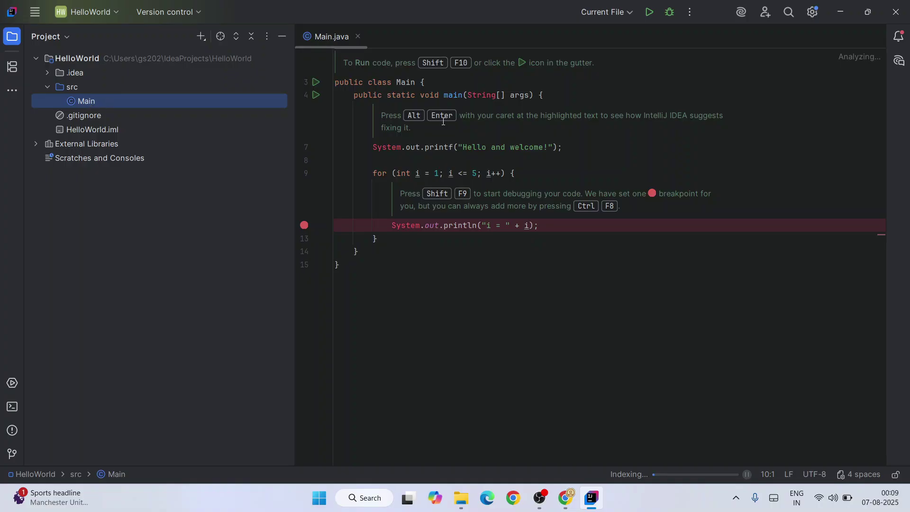
- Examine the sample code in Main.java: the Main class, the main method, the printf statement and the for loop with its bounds
left_click(489, 258)
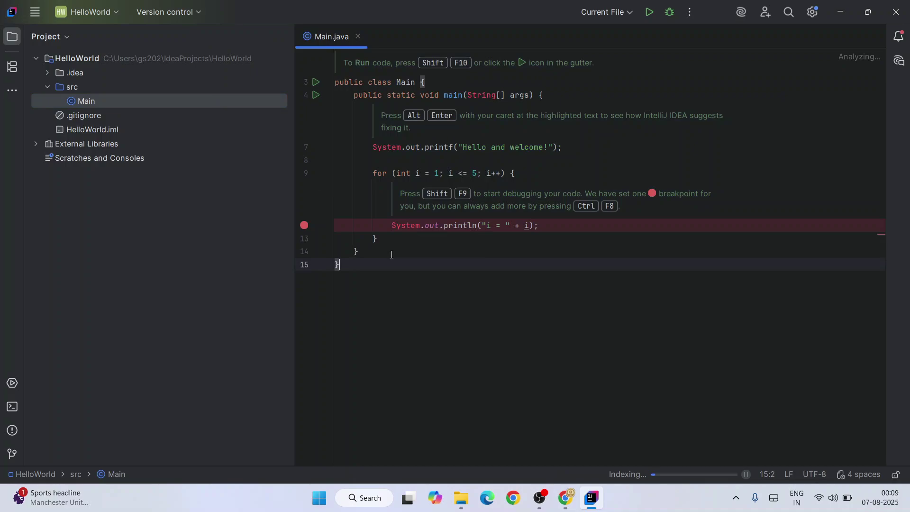
key("ctrl+shift+m")
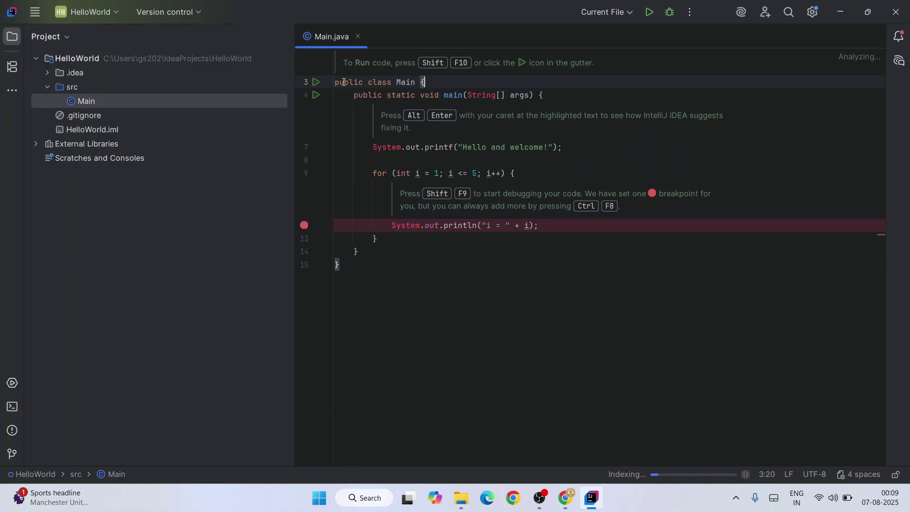
left_click_drag(354, 96, 534, 102)
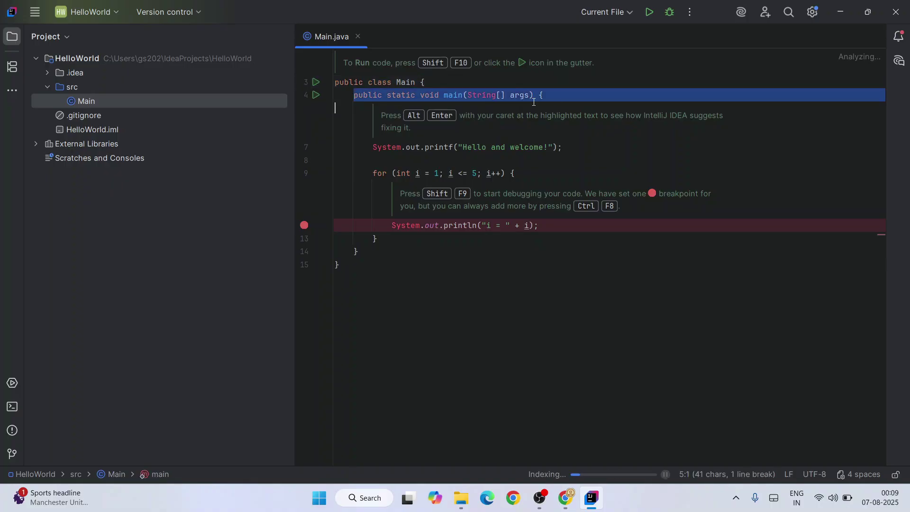
left_click(554, 96)
left_click_drag(355, 95, 366, 247)
left_click(482, 244)
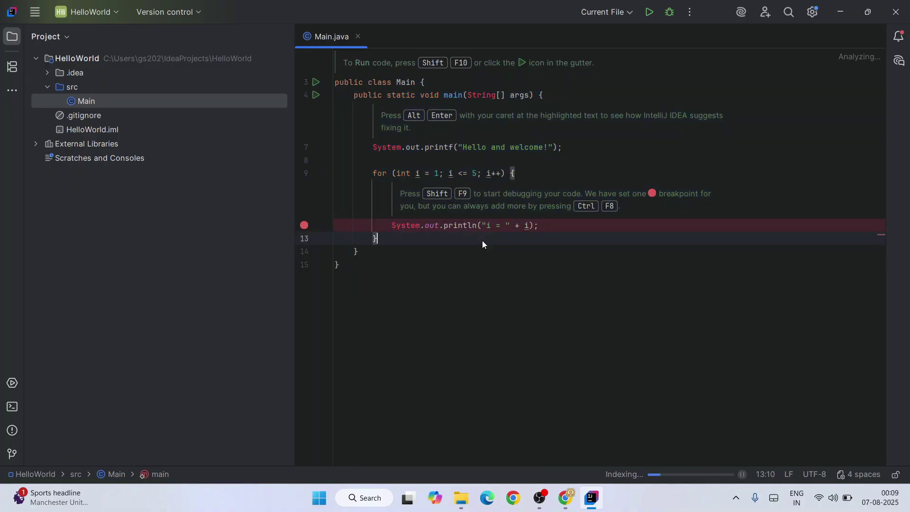
left_click_drag(373, 147, 563, 147)
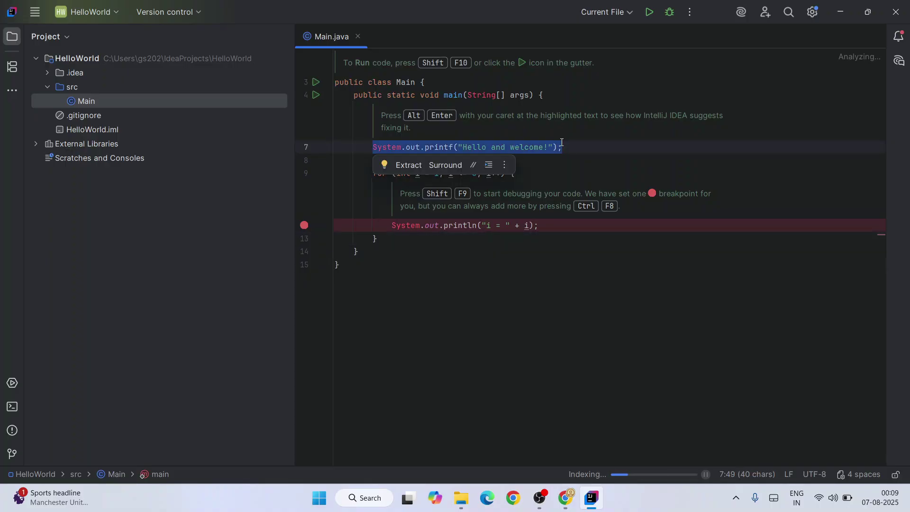
left_click(605, 152)
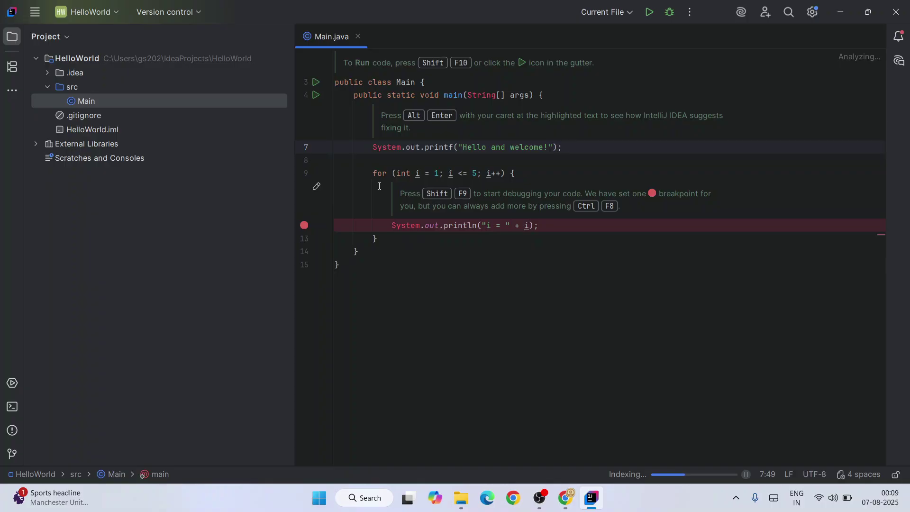
left_click_drag(374, 174, 399, 237)
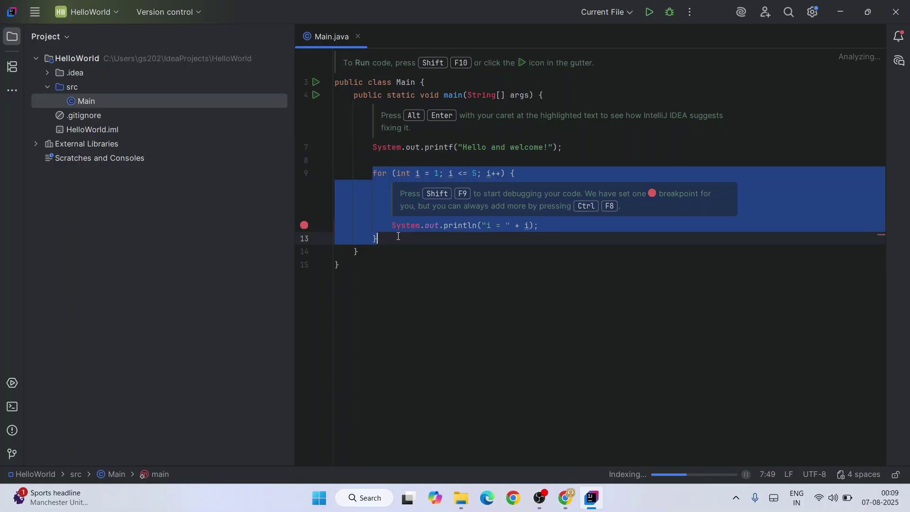
double_click(436, 174)
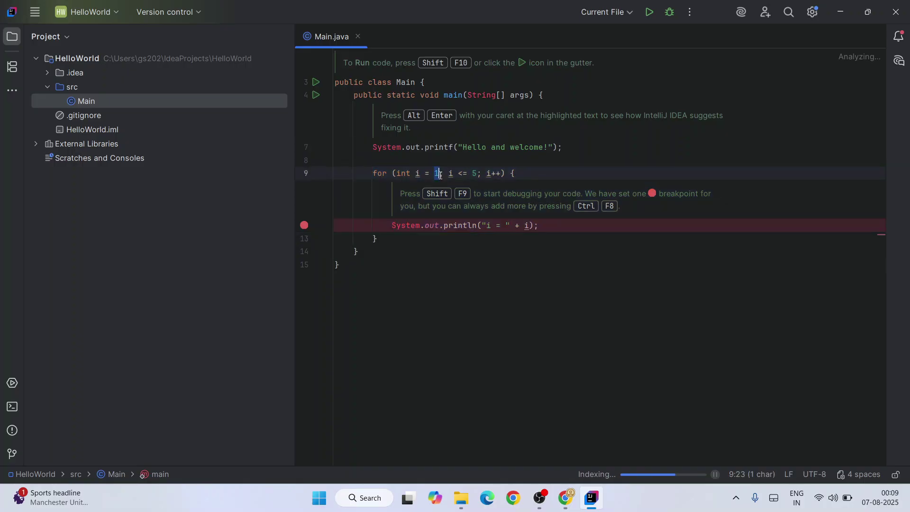
double_click(474, 174)
left_click(512, 236)
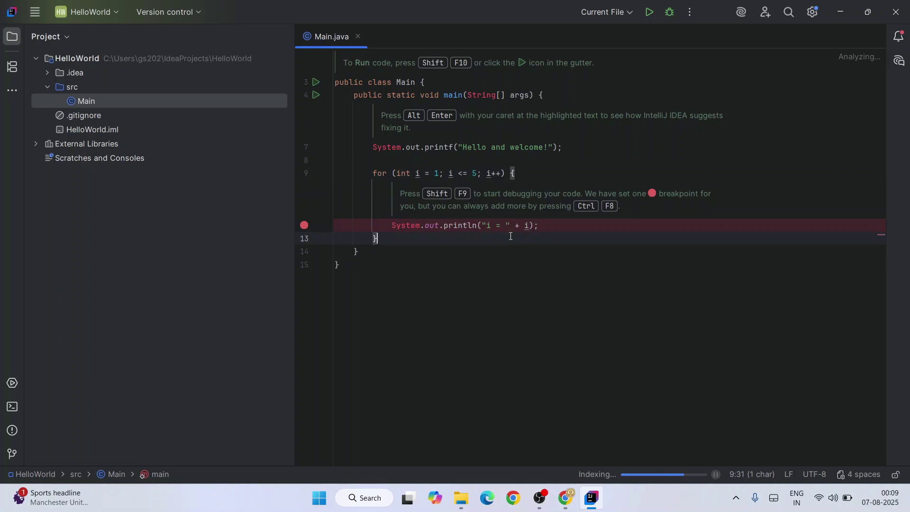
left_click(565, 227)
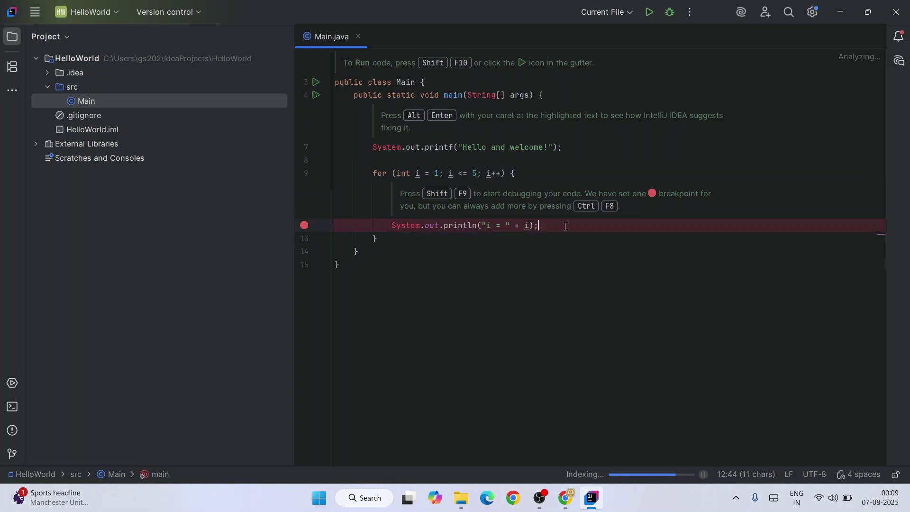
key("ctrl+a")
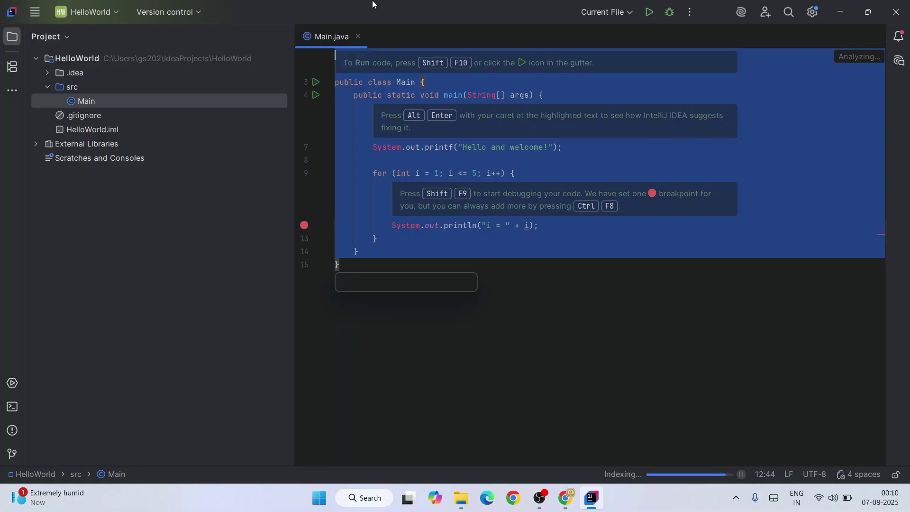
left_click(599, 305)
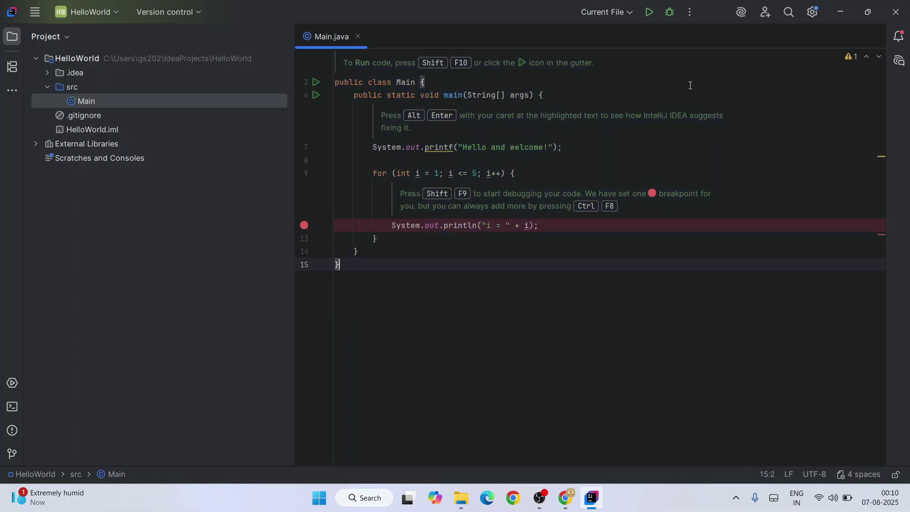
- Run Main.java and review the program's console output
left_click(650, 18)
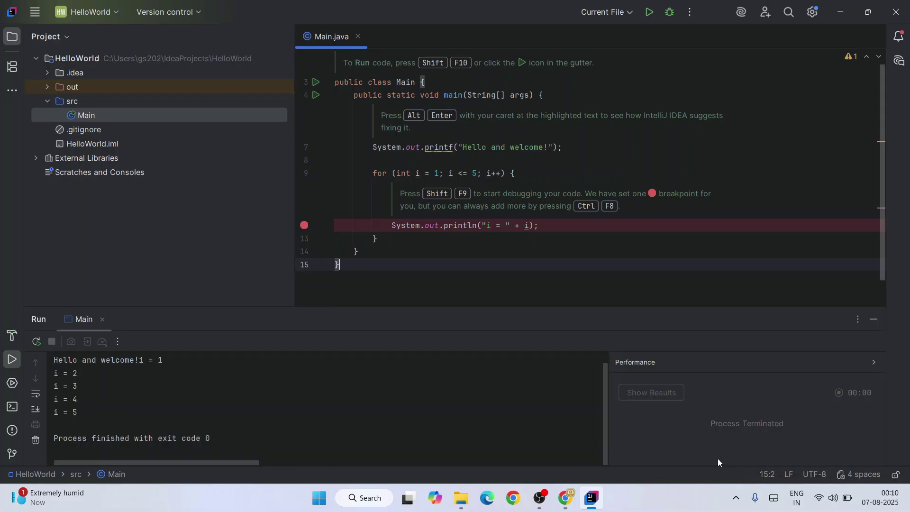
left_click(228, 437)
key("ctrl+a")
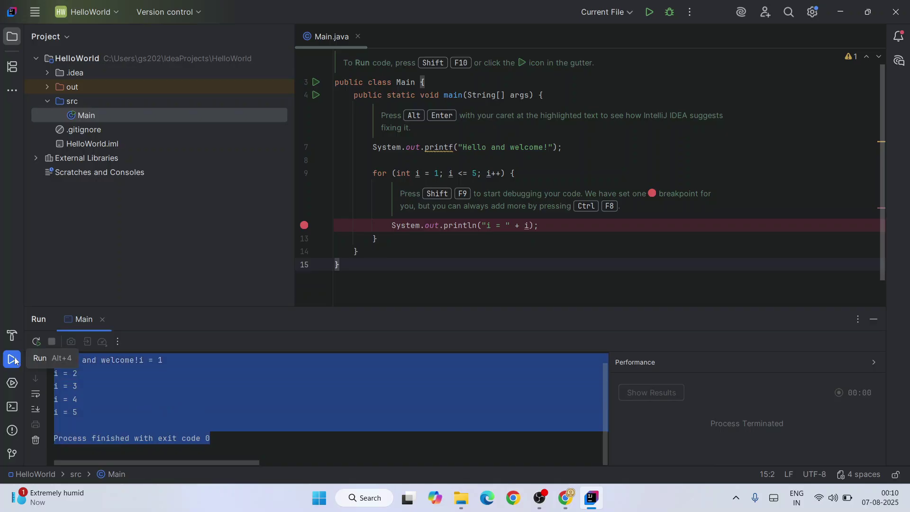
left_click(122, 384)
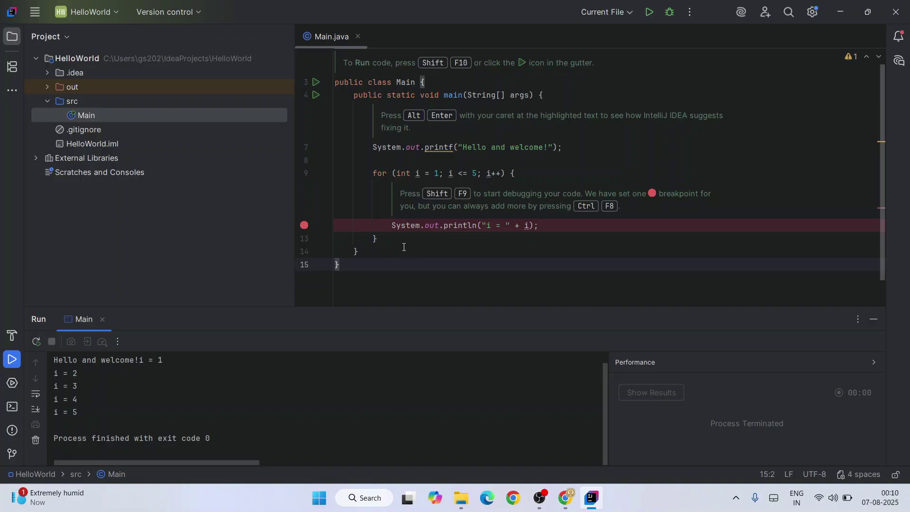
- Delete the whole for loop from the main method in Main.java
left_click_drag(389, 237, 325, 172)
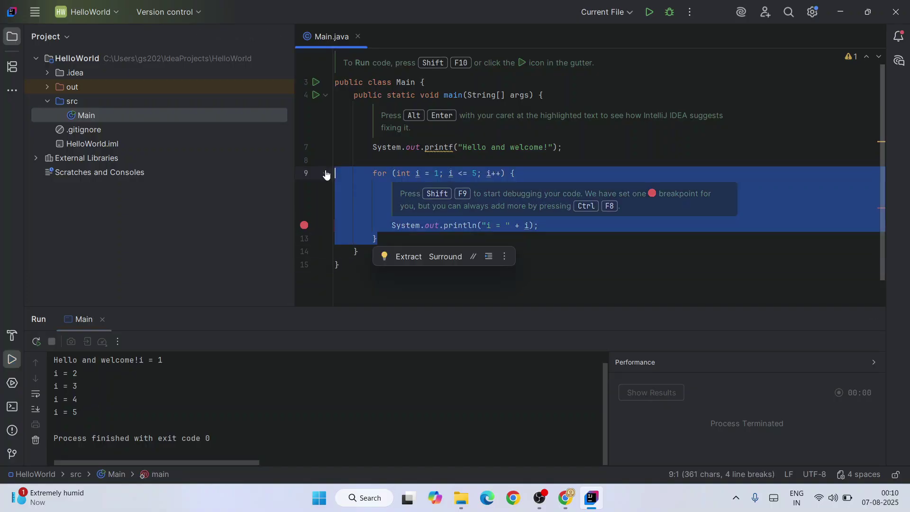
key("BackSpace")
key("BackSpace")
- Change the printf message to "Hello World! I love Pizzas!!", rerun Main.java and review its output
left_click_drag(463, 147, 544, 147)
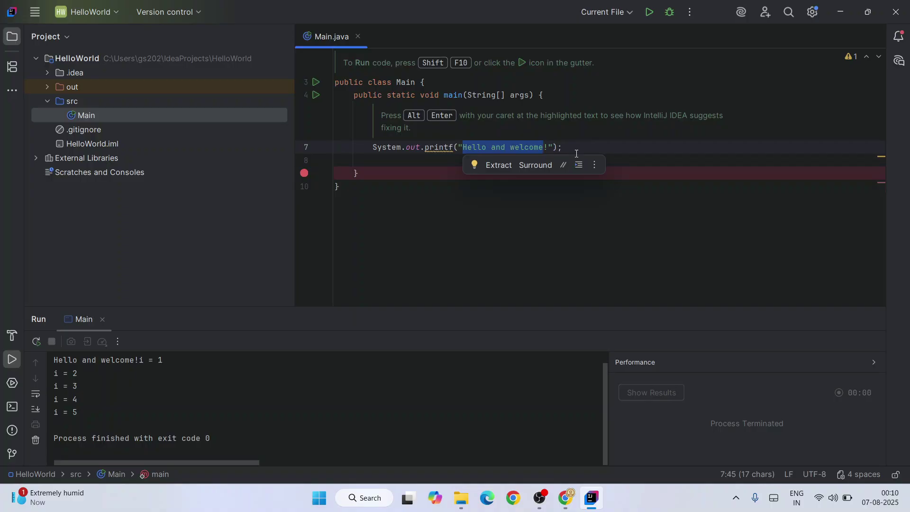
type("Hello World")
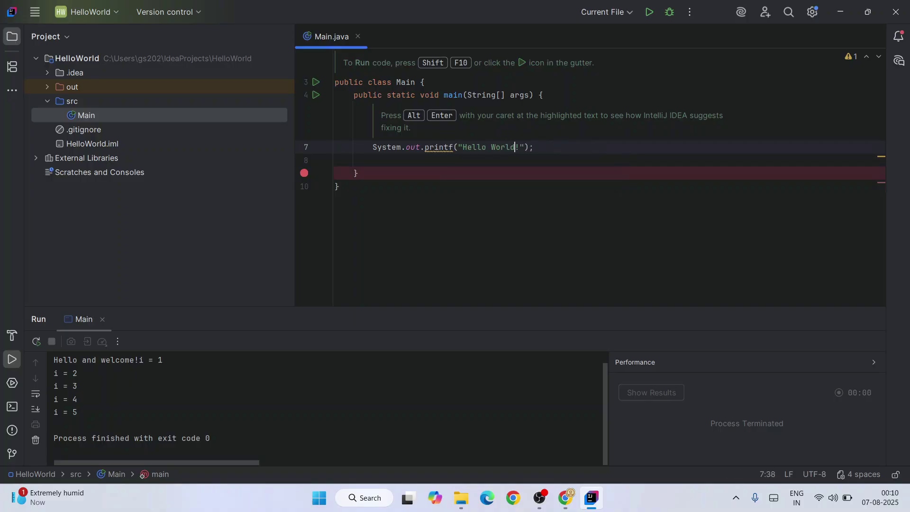
type("! I love Pizzas!!")
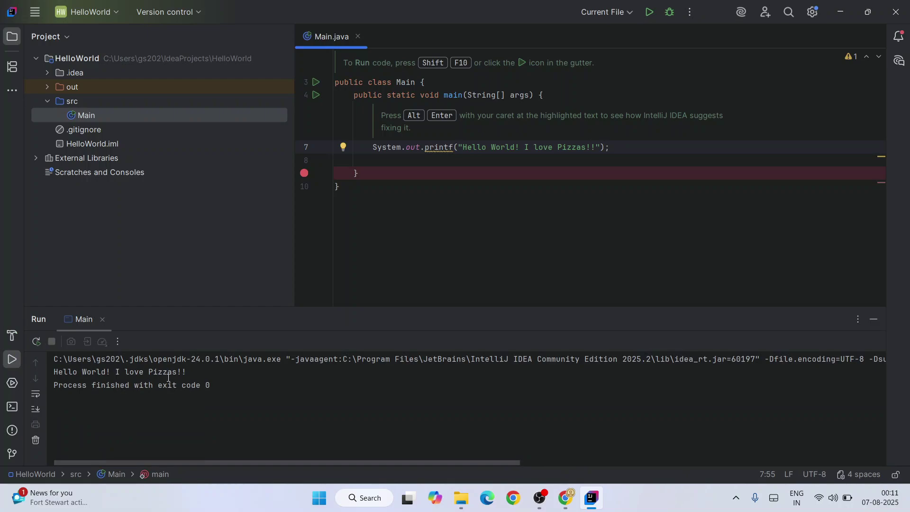
left_click_drag(247, 380, 28, 359)
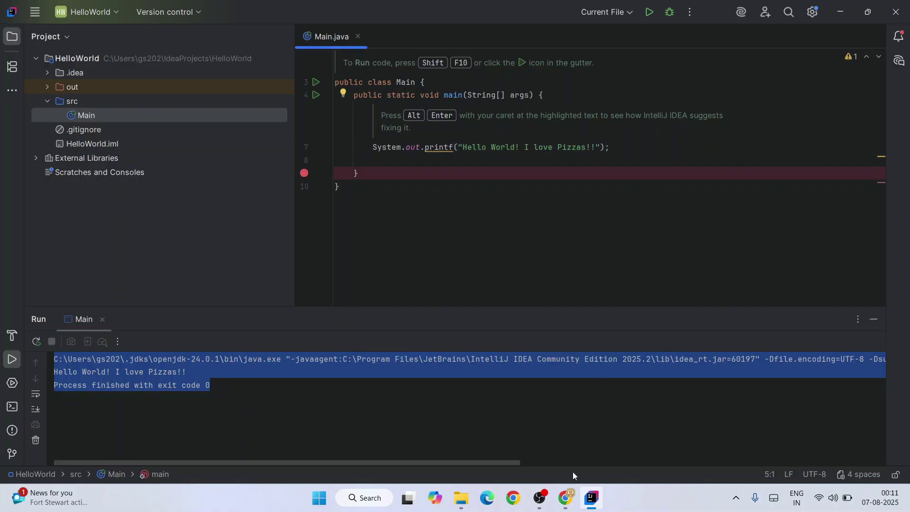
- Switch to Chrome and look through the Geeky Script Python, WordPress and VS Code playlists and the Rock, Paper, Scissors article
left_click(566, 502)
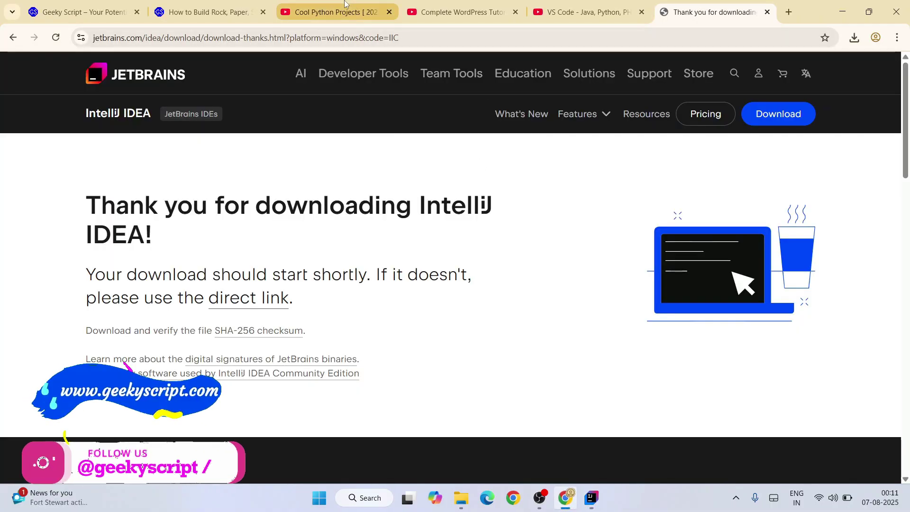
left_click(332, 12)
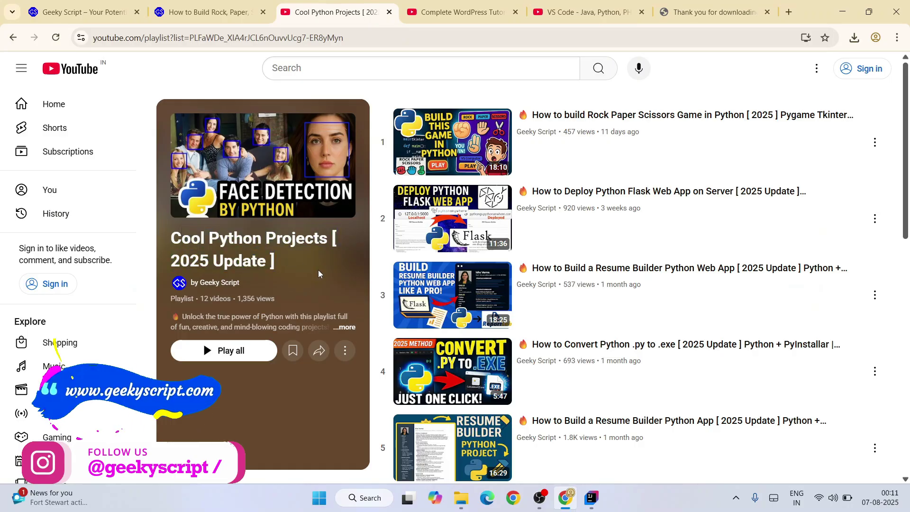
scroll(717, 142, "down", 10)
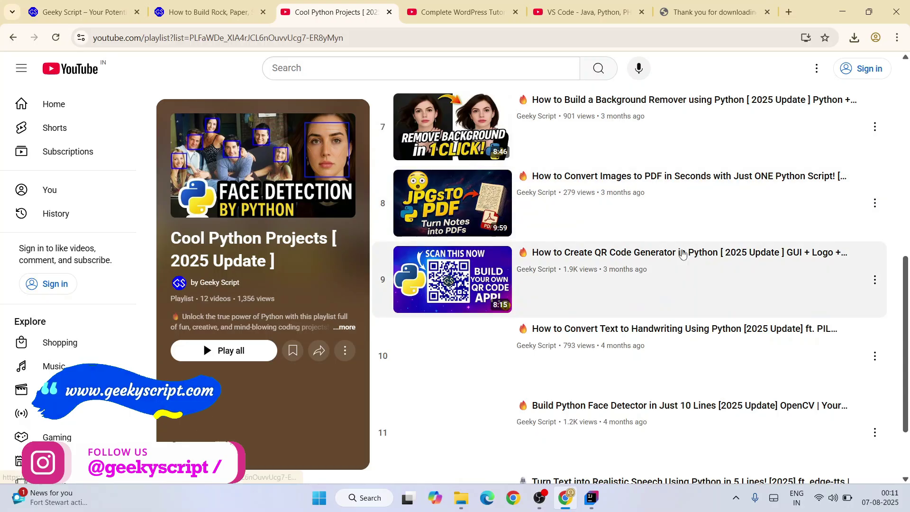
left_click(209, 11)
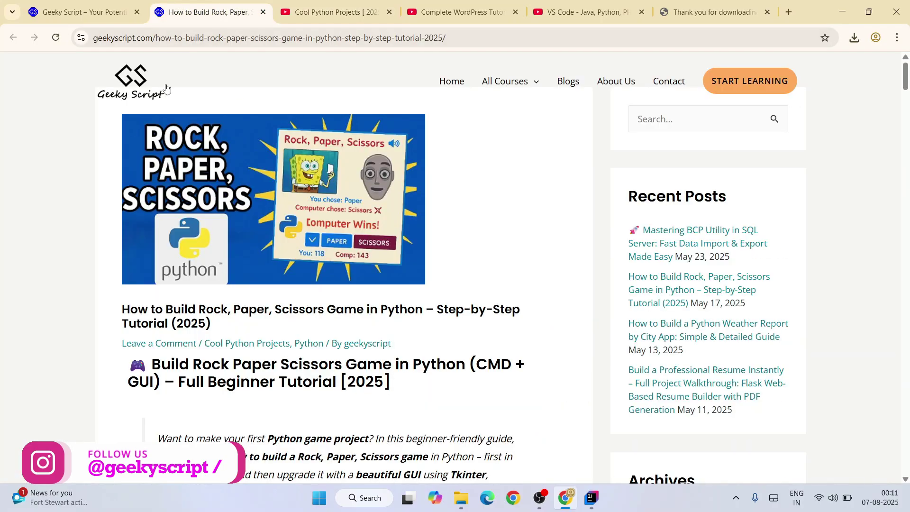
scroll(393, 167, "down", 20)
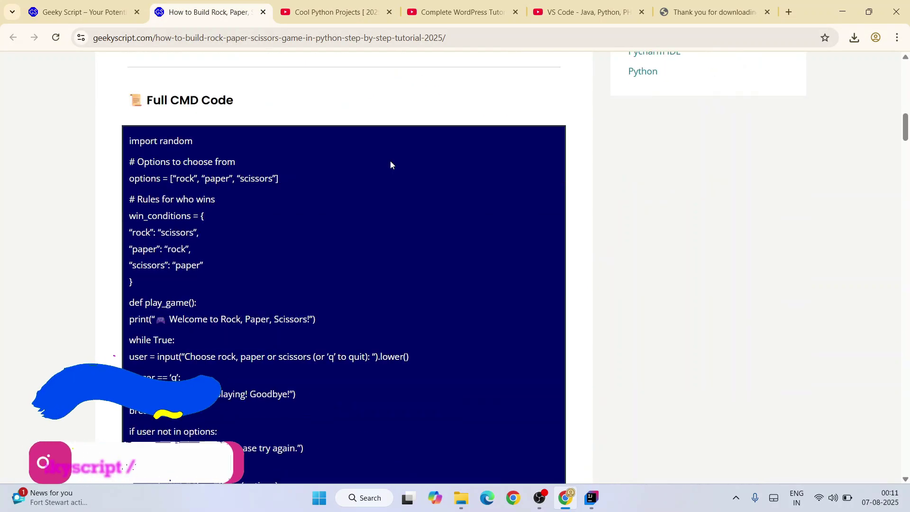
left_click_drag(170, 162, 279, 394)
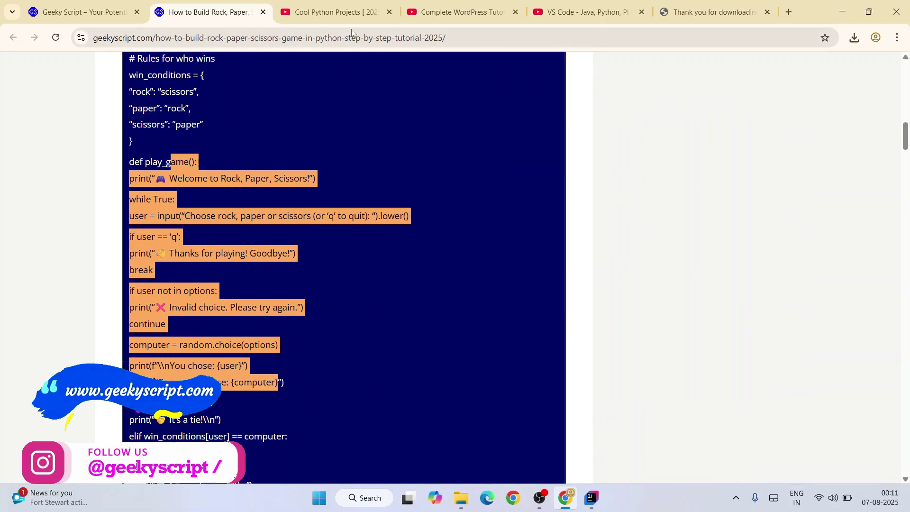
left_click(333, 12)
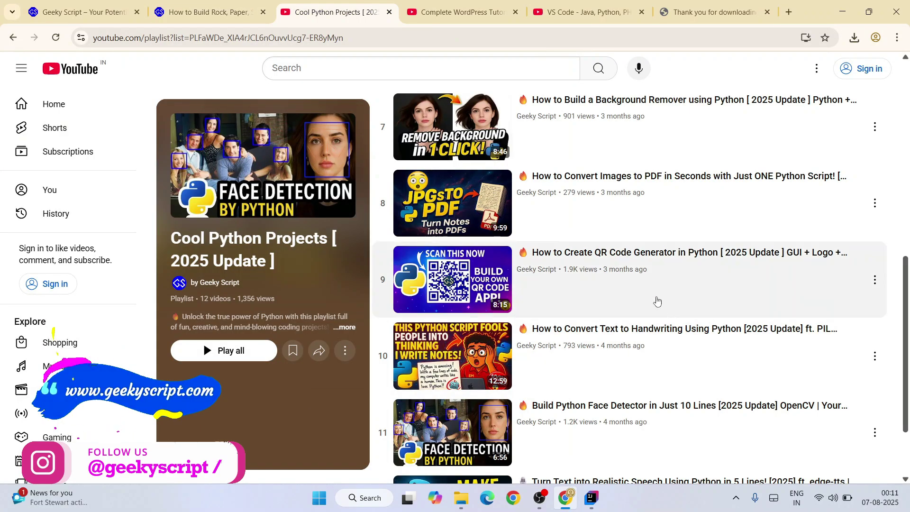
scroll(658, 302, "up", 7)
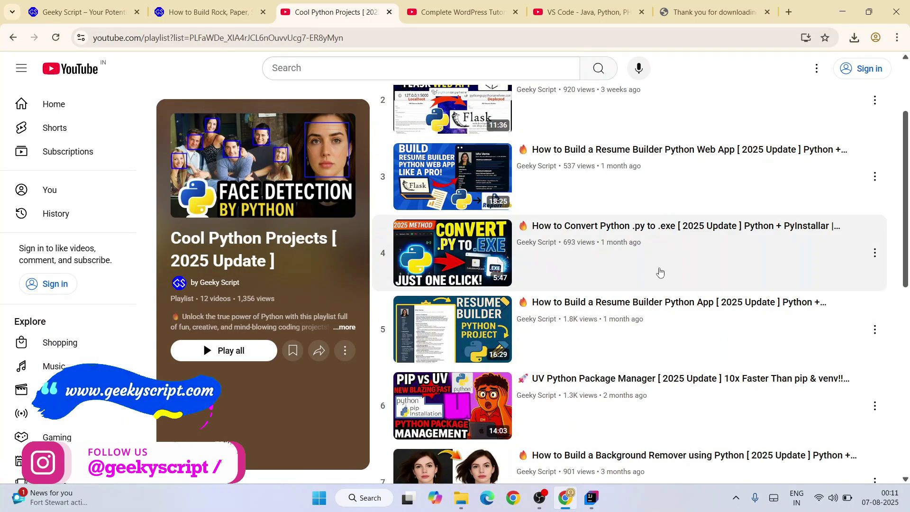
scroll(657, 272, "up", 3)
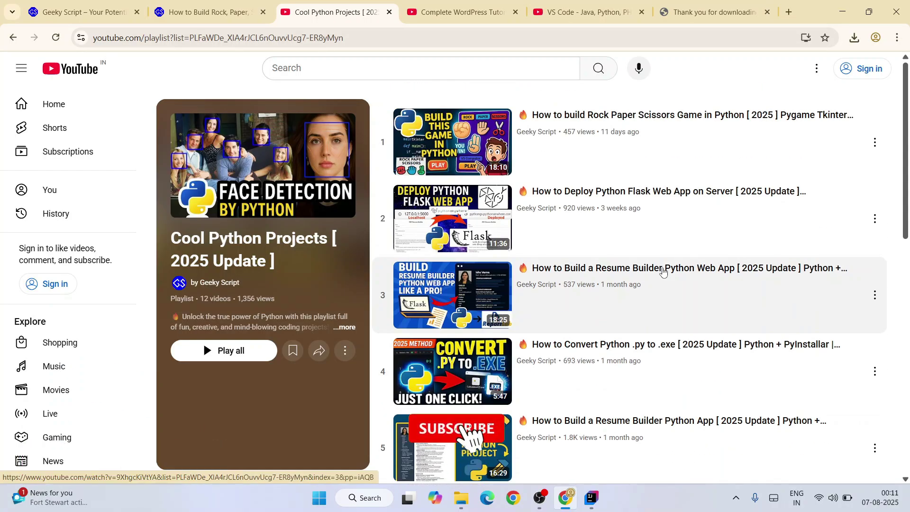
left_click(469, 9)
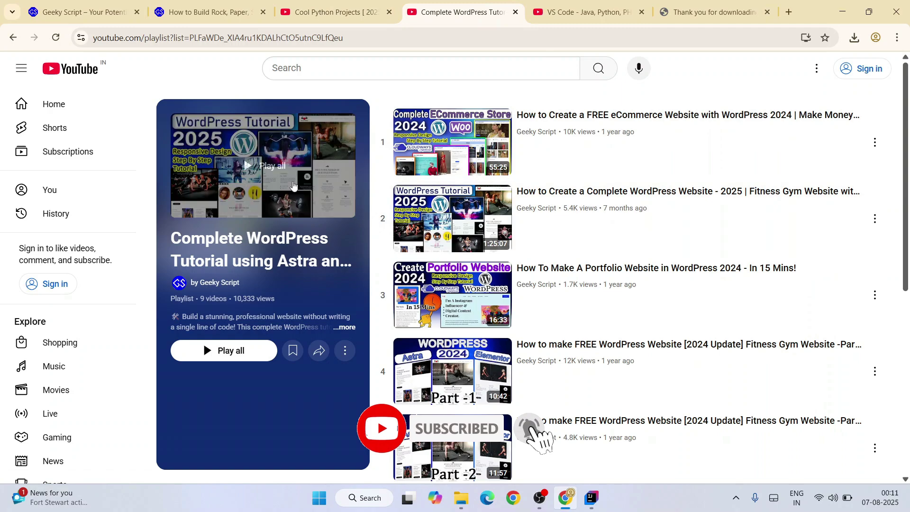
left_click(584, 12)
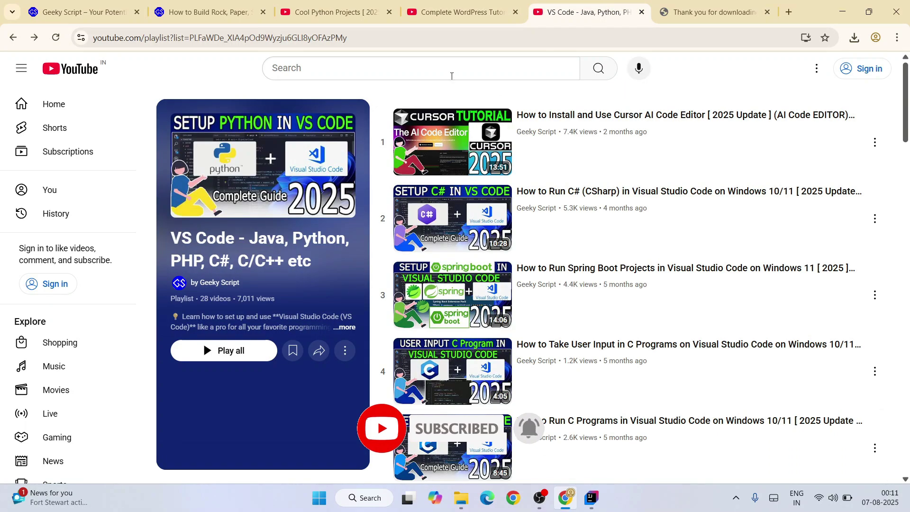
left_click(331, 11)
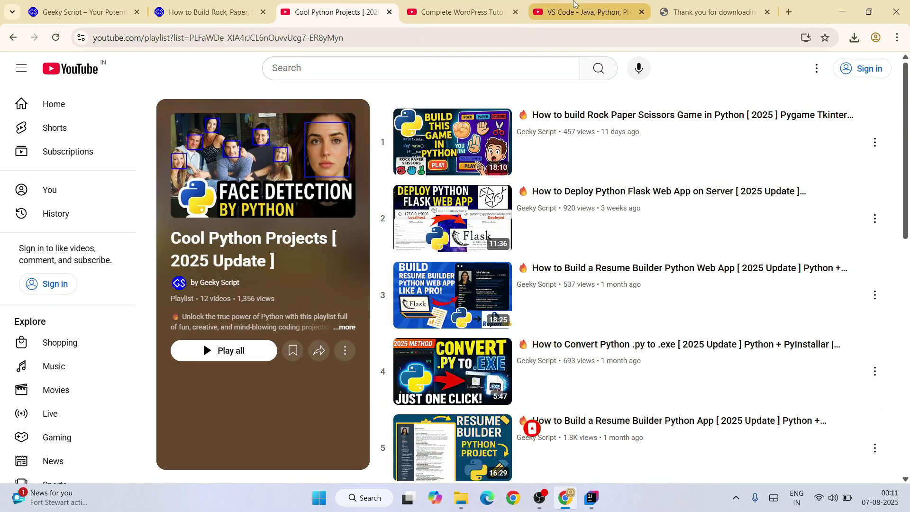